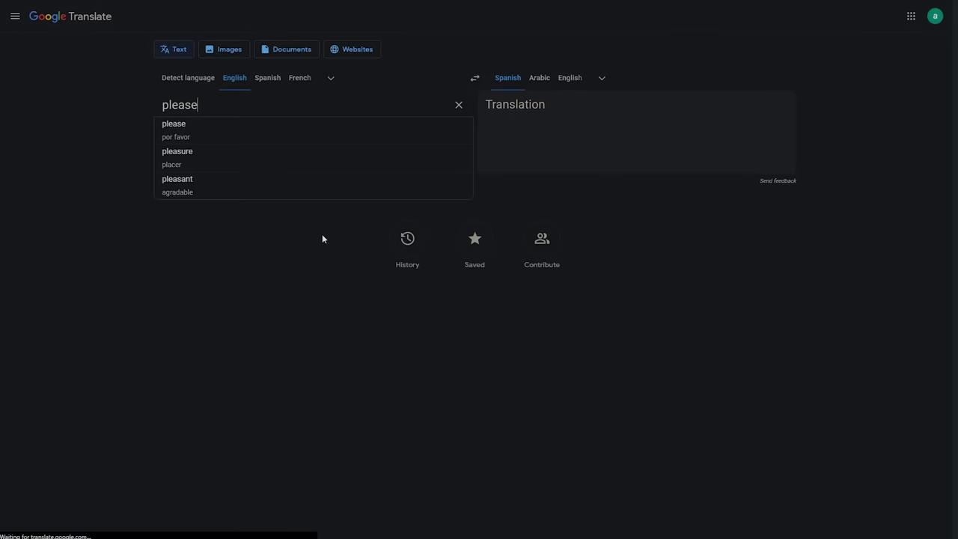
Step: Enter 'please subscribe to the' as English source text to get the Spanish 'por favor suscríbete'
{"action": "type", "text": " subscribe to the"}
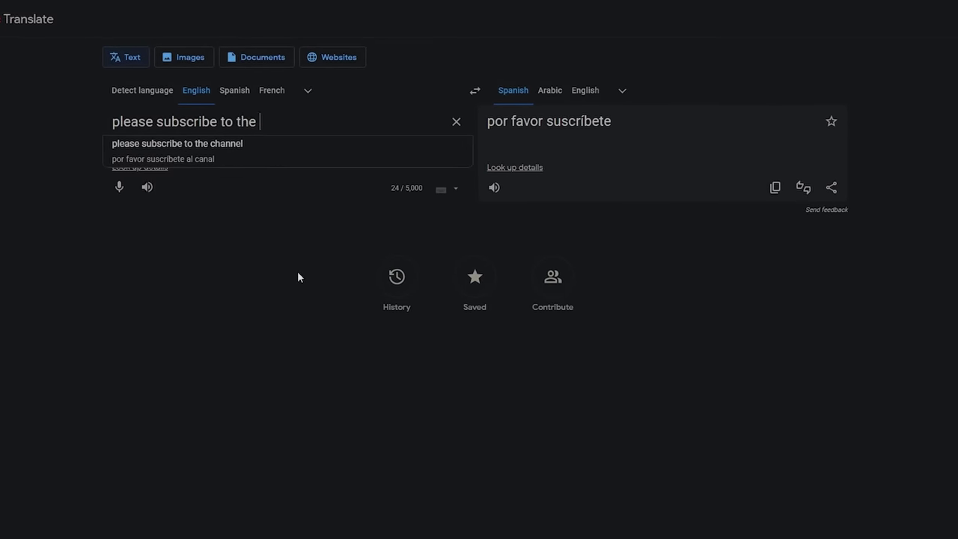
{"action": "type", "text": "l"}
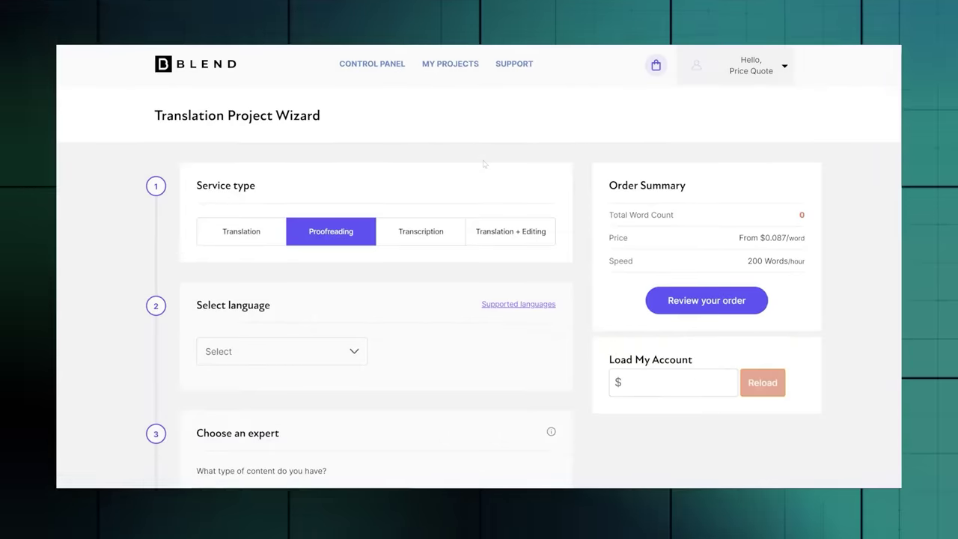
Step: Set the Blend project to translate from English into French
{"action": "scroll", "coordinate": [355, 276], "scroll_direction": "down", "scroll_amount": 3}
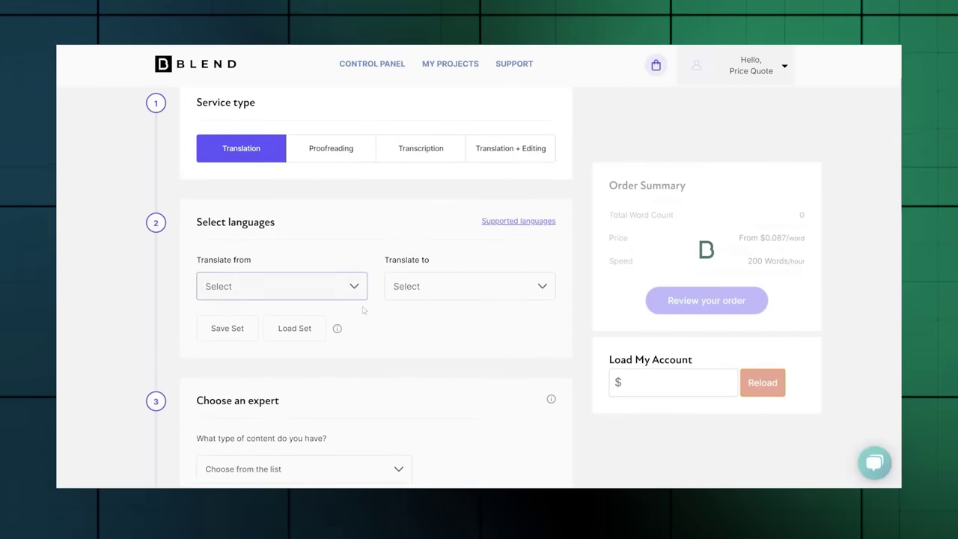
{"action": "left_click", "coordinate": [354, 229]}
{"action": "left_click", "coordinate": [224, 133]}
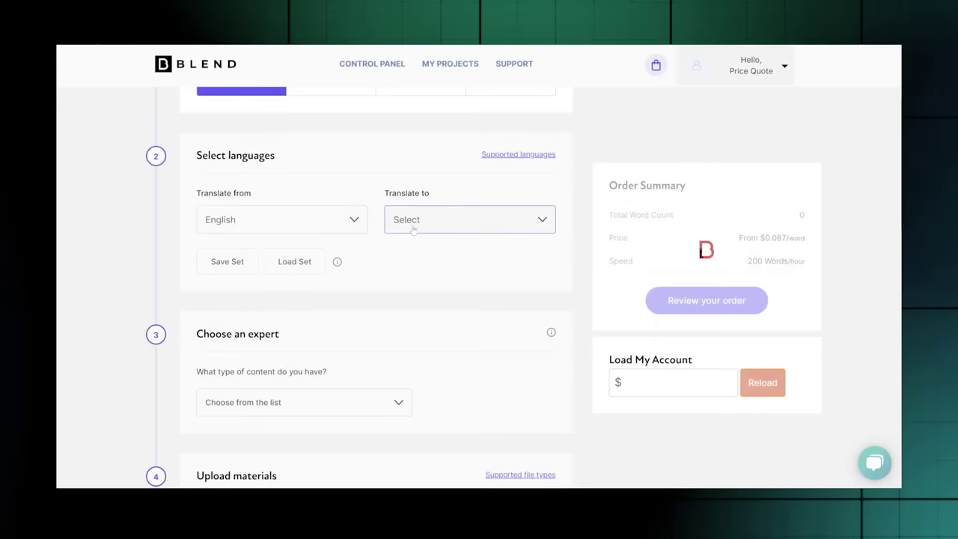
{"action": "left_click", "coordinate": [412, 224]}
{"action": "left_click", "coordinate": [253, 159]}
{"action": "left_click", "coordinate": [729, 82]}
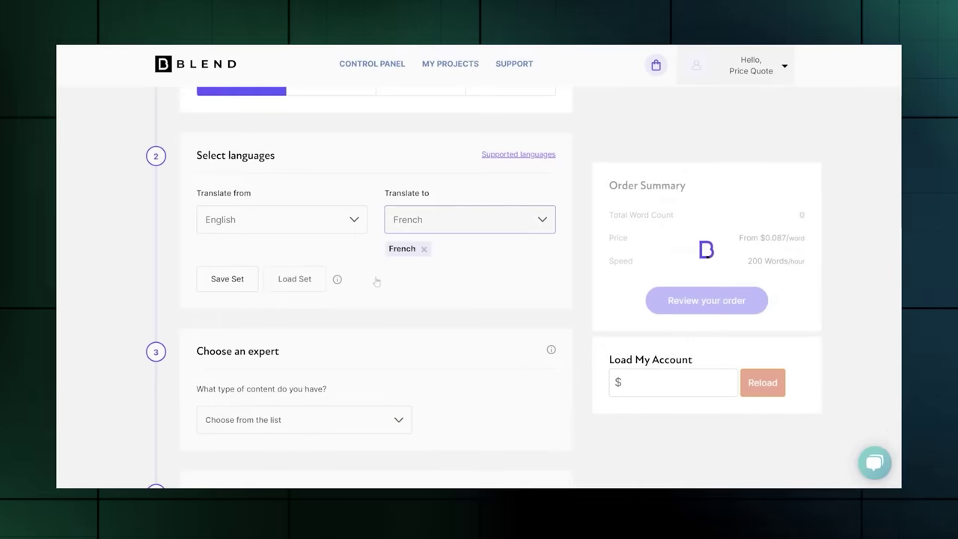
Step: Choose General as the project's content type
{"action": "scroll", "coordinate": [376, 280], "scroll_direction": "down", "scroll_amount": 1}
{"action": "scroll", "coordinate": [377, 280], "scroll_direction": "down", "scroll_amount": 1}
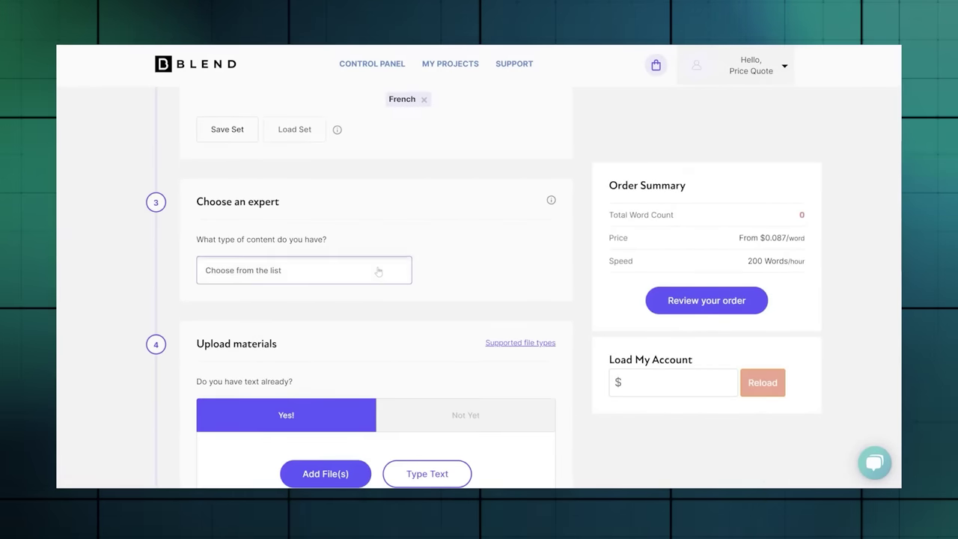
{"action": "left_click", "coordinate": [376, 270]}
{"action": "scroll", "coordinate": [346, 344], "scroll_direction": "down", "scroll_amount": 2}
{"action": "scroll", "coordinate": [349, 339], "scroll_direction": "down", "scroll_amount": 3}
{"action": "scroll", "coordinate": [348, 338], "scroll_direction": "up", "scroll_amount": 3}
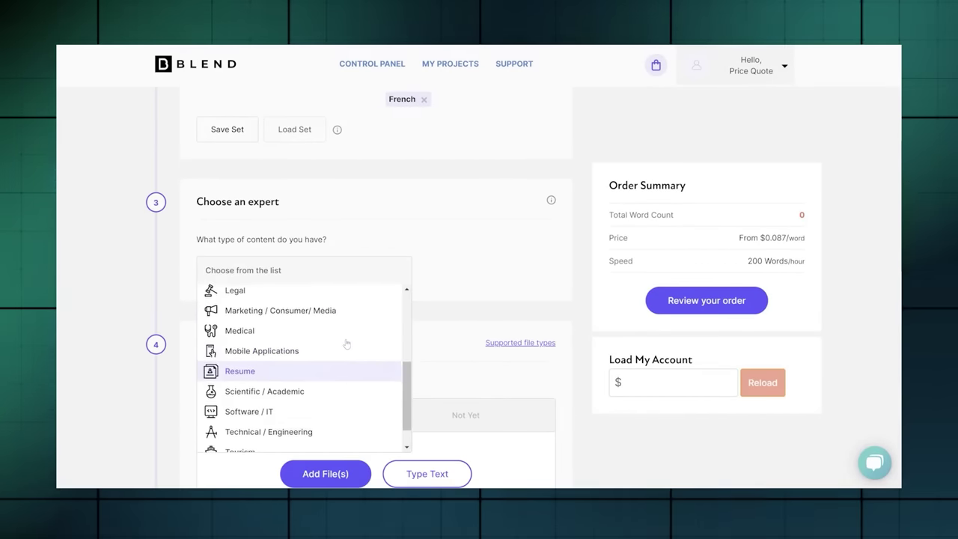
{"action": "left_click", "coordinate": [362, 315]}
{"action": "scroll", "coordinate": [362, 315], "scroll_direction": "down", "scroll_amount": 3}
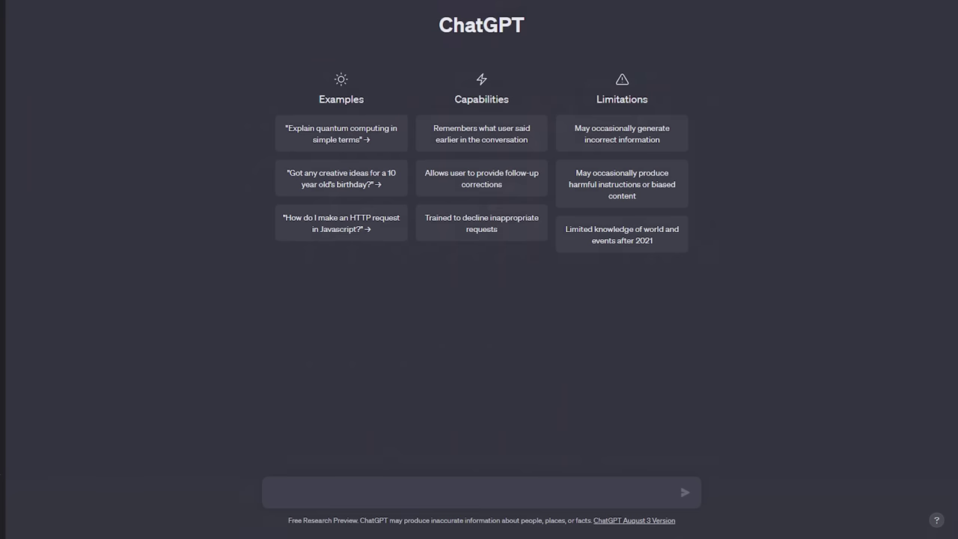
Step: Type 'KINDLY TRANSLATE' into the ChatGPT message box
{"action": "type", "text": "KINDLY TRANSLATE"}
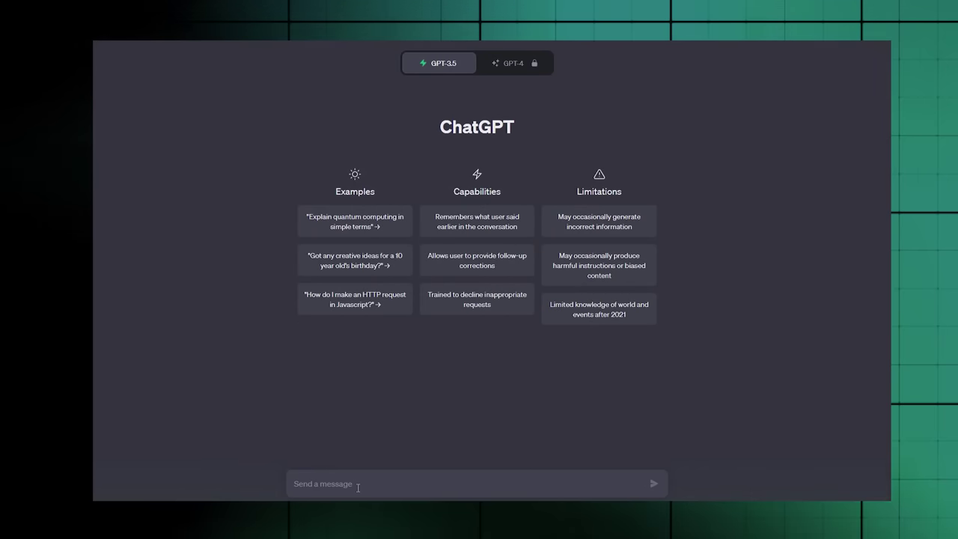
Step: Write a prompt requesting a 500-word journalistic article on Belgian Malinois eating habits
{"action": "type", "text": "write me an article on"}
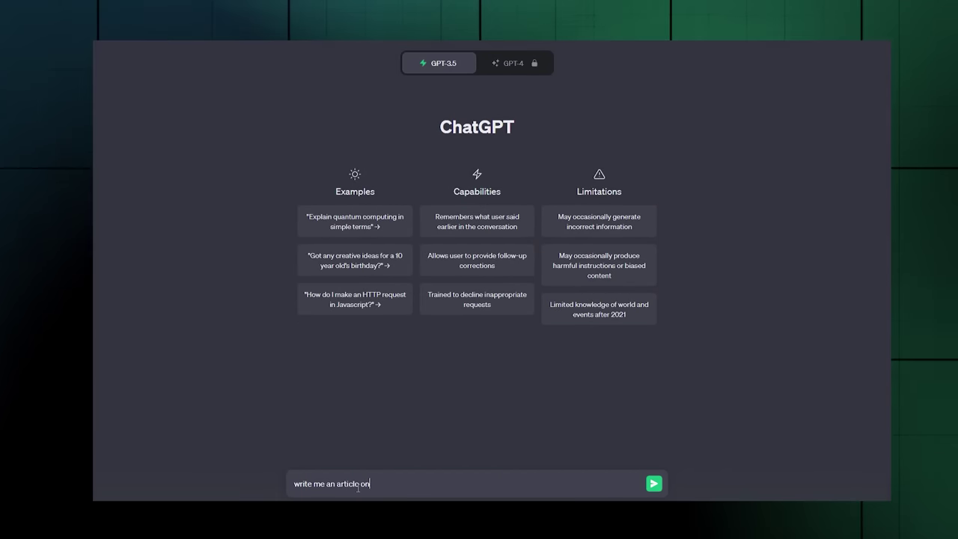
{"action": "type", "text": " belgian malinois that focuses on t"}
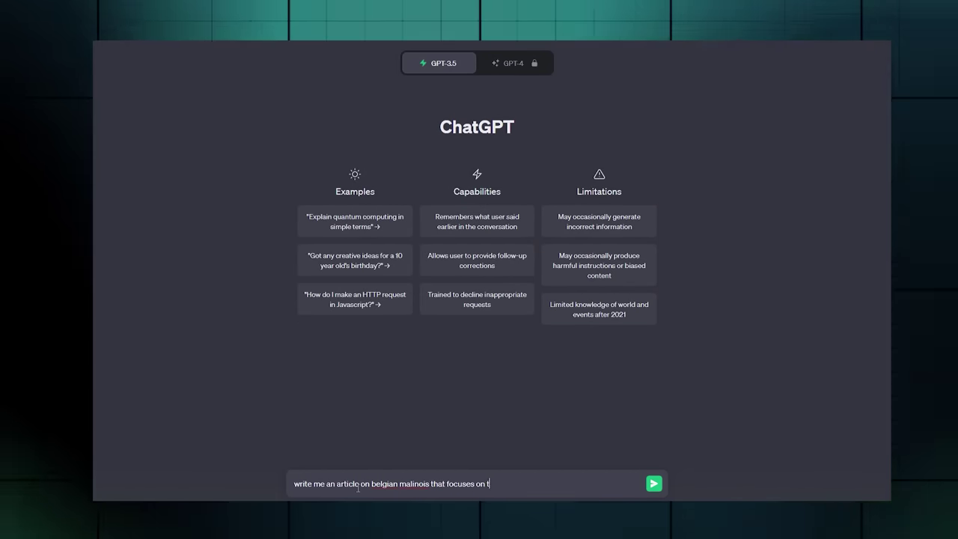
{"action": "type", "text": "heir eating habits . make it 500"}
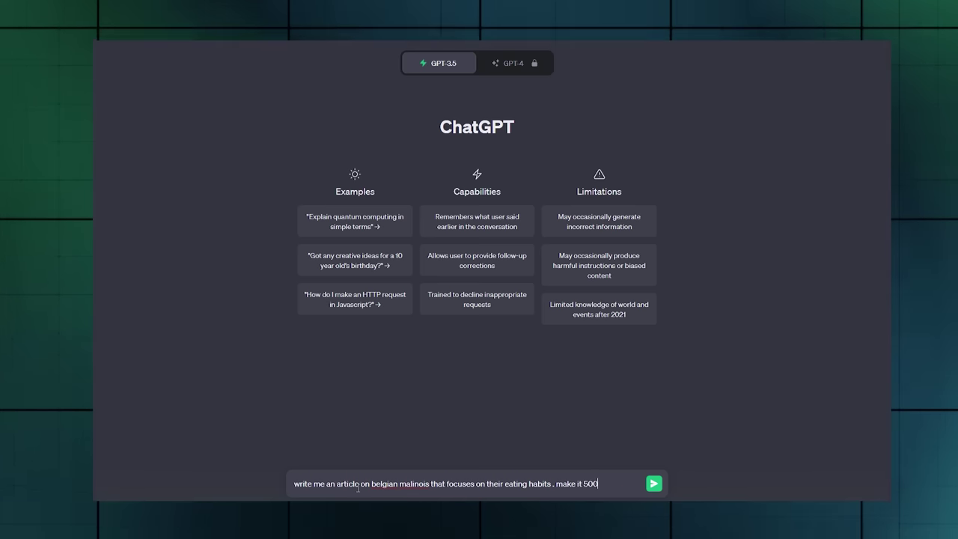
{"action": "type", "text": " words and write it with a jo"}
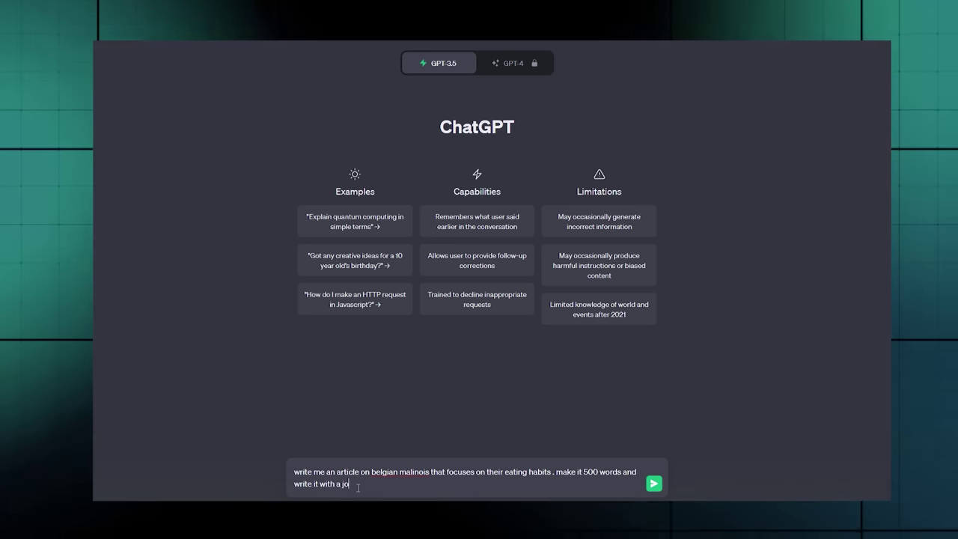
{"action": "type", "text": "urnalistic tone with an inverted "}
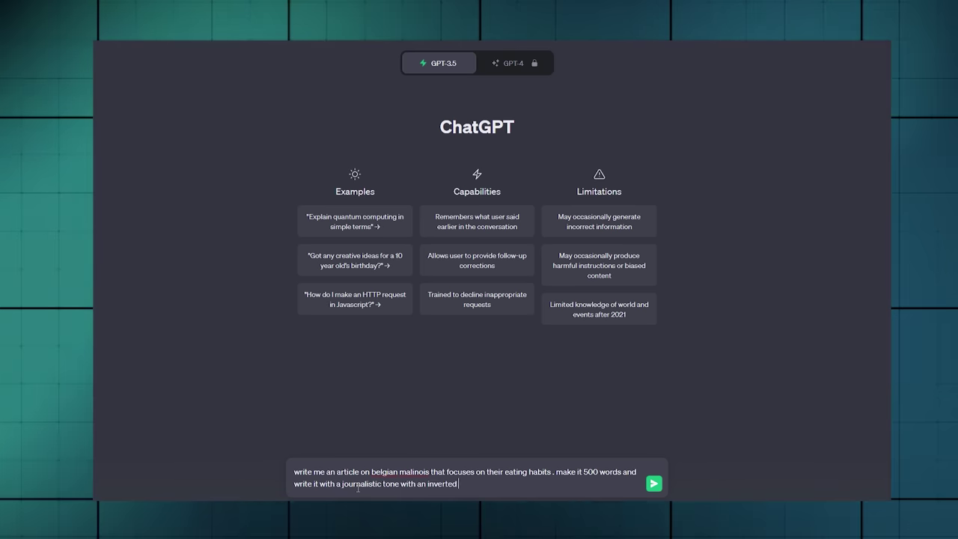
{"action": "type", "text": "pyramid format."}
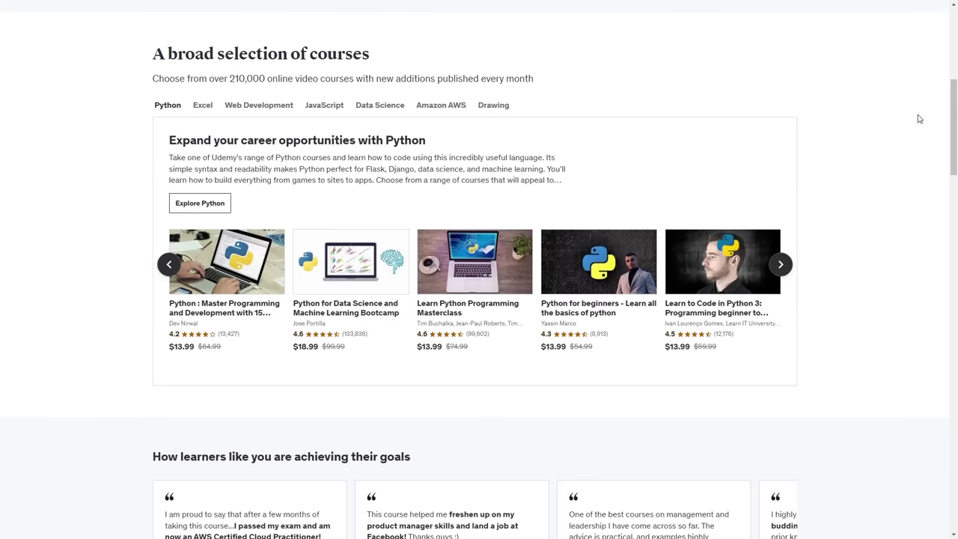
Step: Advance the Python course carousel four times to reach the Python and Django Full Stack bootcamp
{"action": "left_click", "coordinate": [781, 264]}
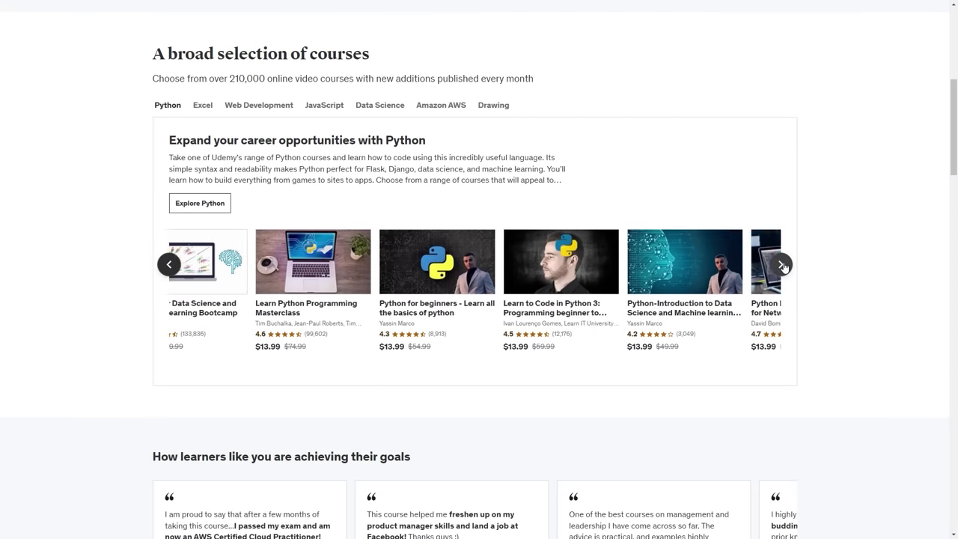
{"action": "left_click", "coordinate": [781, 265]}
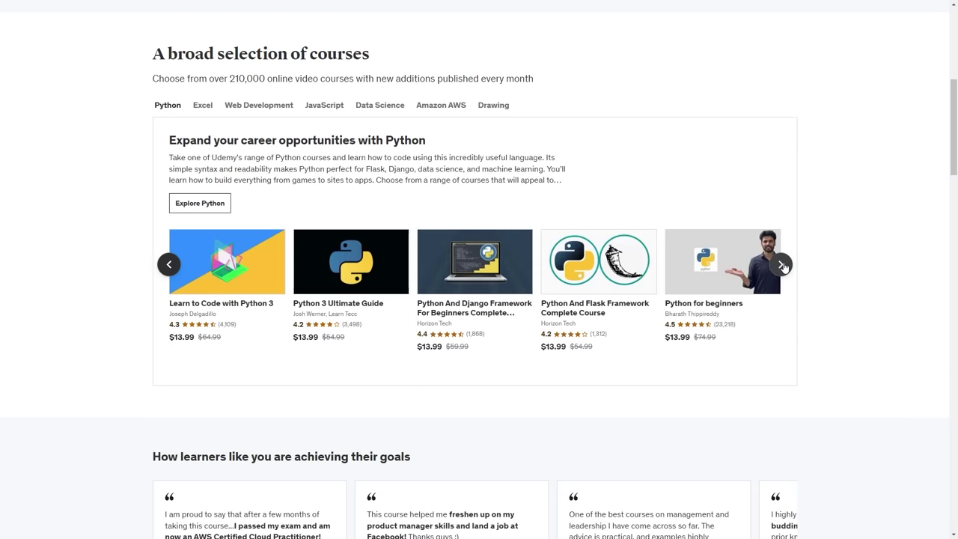
{"action": "left_click", "coordinate": [781, 265]}
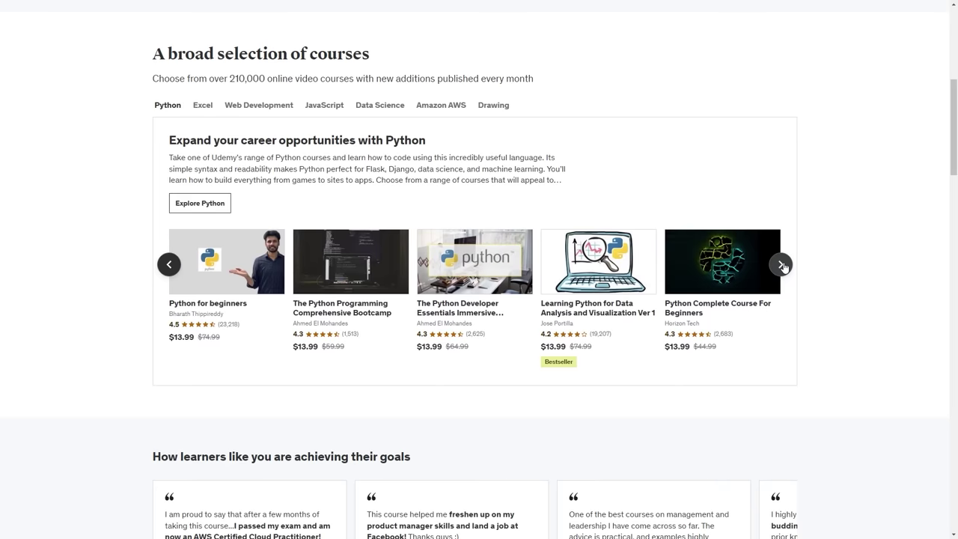
{"action": "left_click", "coordinate": [782, 265]}
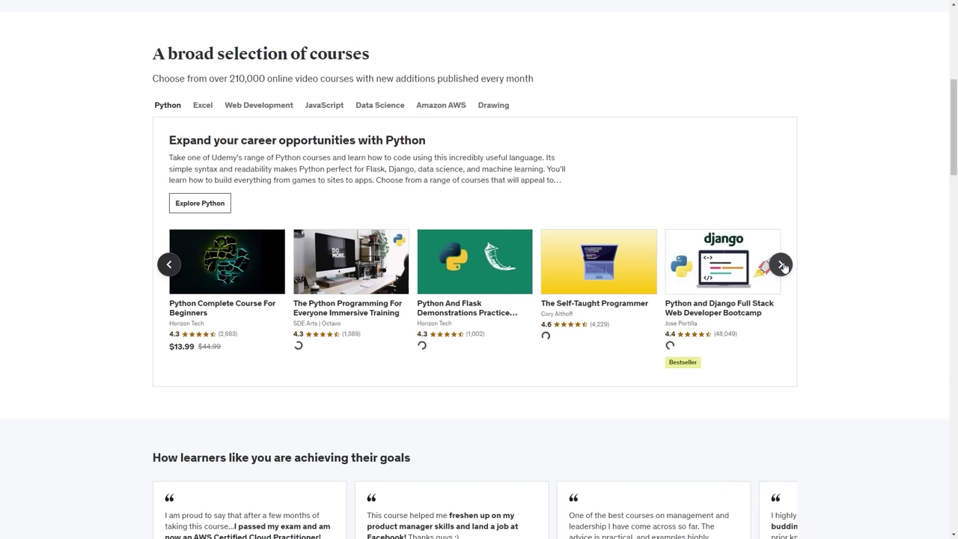
{"action": "mouse_move", "coordinate": [700, 308]}
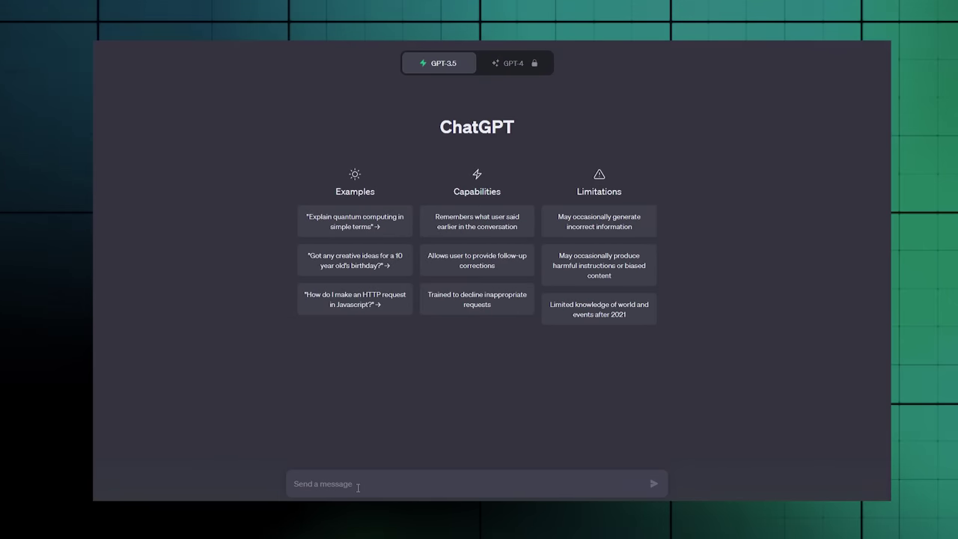
Step: Type a request for an article on Belgian Malinois eating habits into ChatGPT
{"action": "type", "text": "write me an article on belgian malinois that focuses on"}
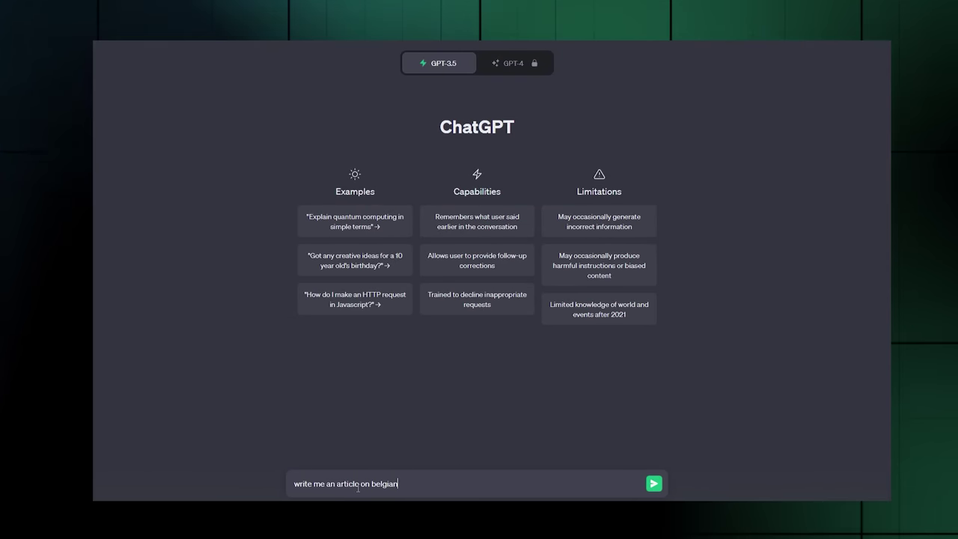
{"action": "type", "text": " their e"}
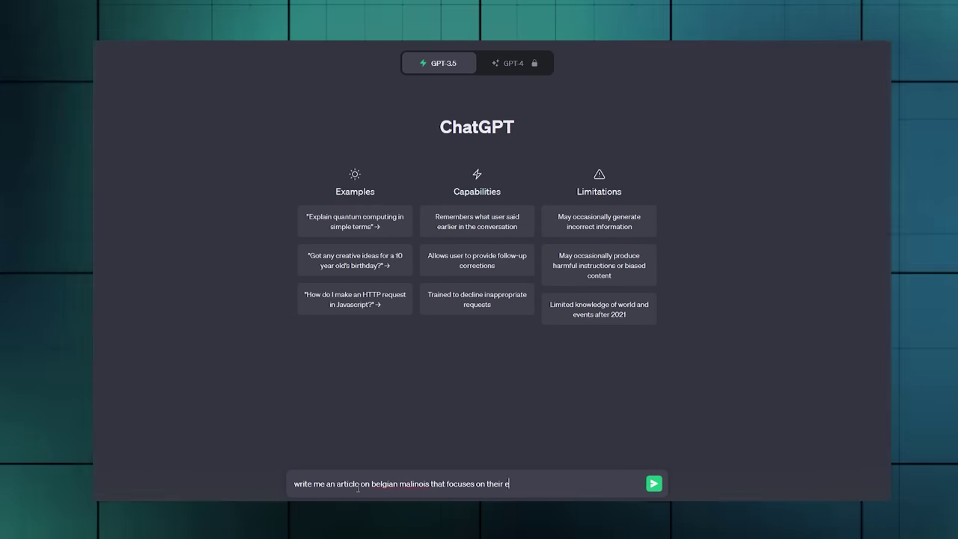
{"action": "type", "text": "ating habits . make it 500 words and write it with a"}
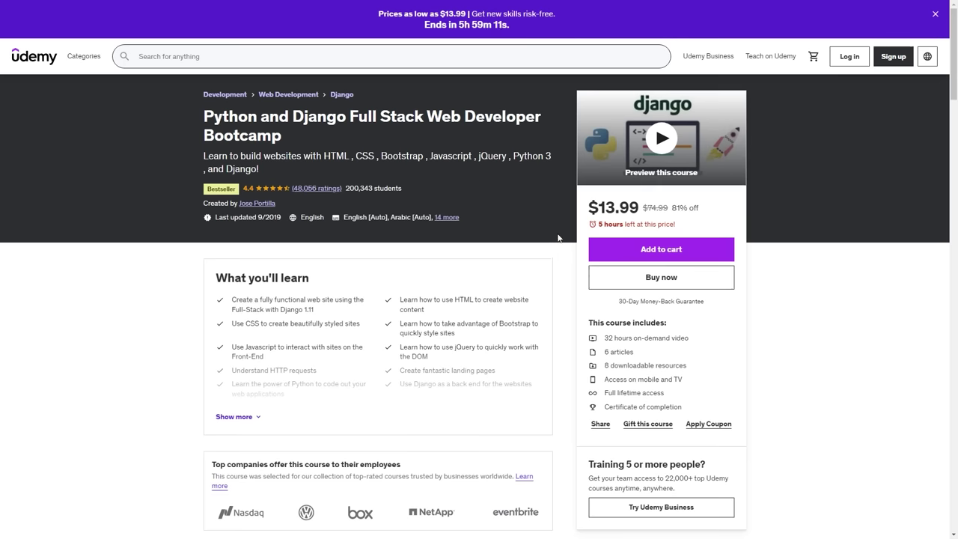
Step: Scroll the bootcamp page past Course content and Description to the Featured review
{"action": "scroll", "coordinate": [565, 235], "scroll_direction": "down", "scroll_amount": 4}
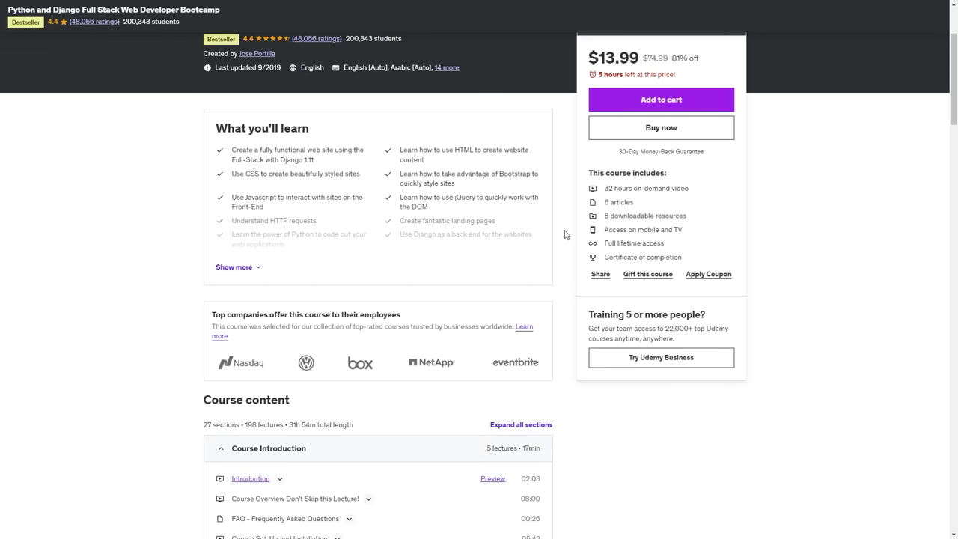
{"action": "scroll", "coordinate": [565, 234], "scroll_direction": "down", "scroll_amount": 3}
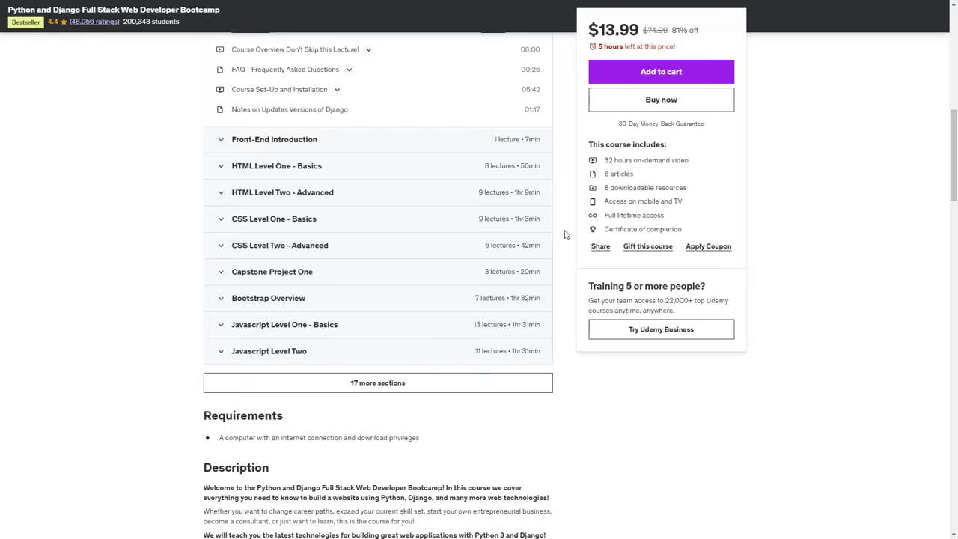
{"action": "scroll", "coordinate": [565, 235], "scroll_direction": "down", "scroll_amount": 7}
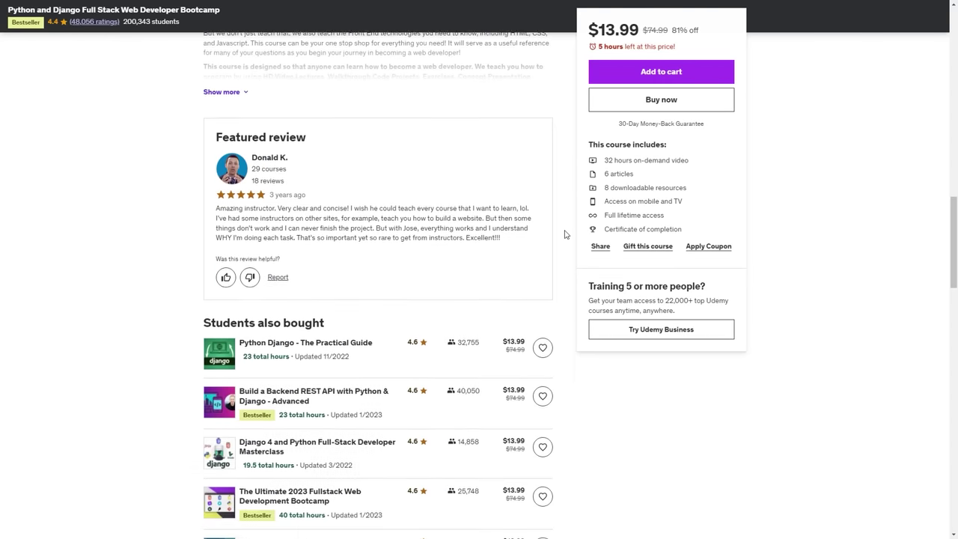